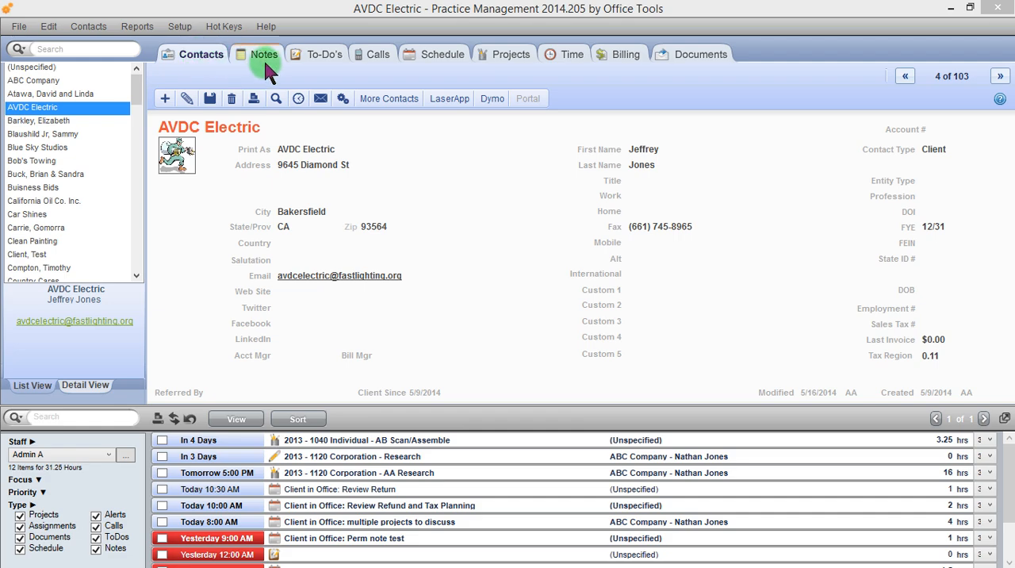
View the contact groups assigned to AVDC Electric and close the window
left_click(342, 107)
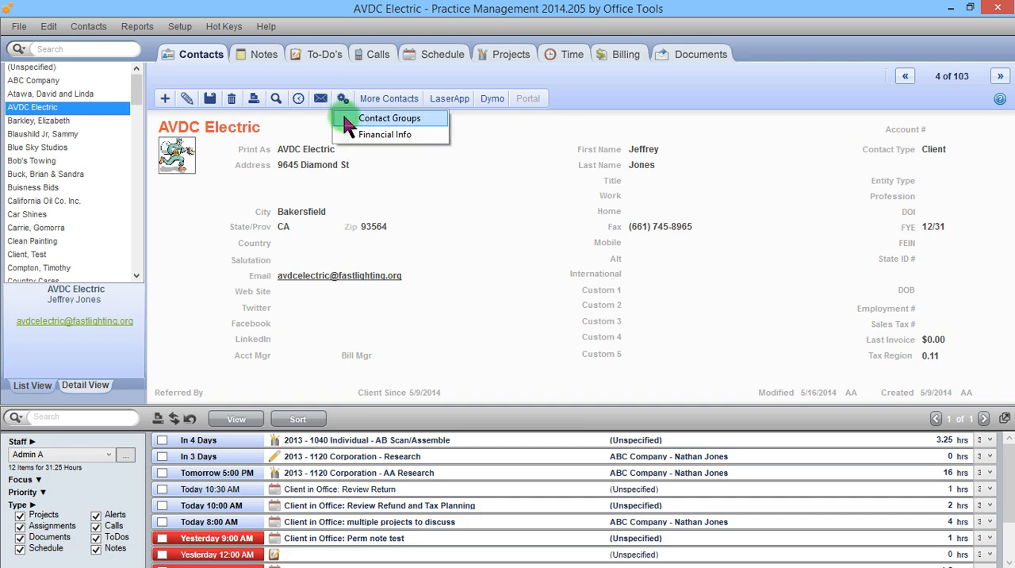
left_click(344, 118)
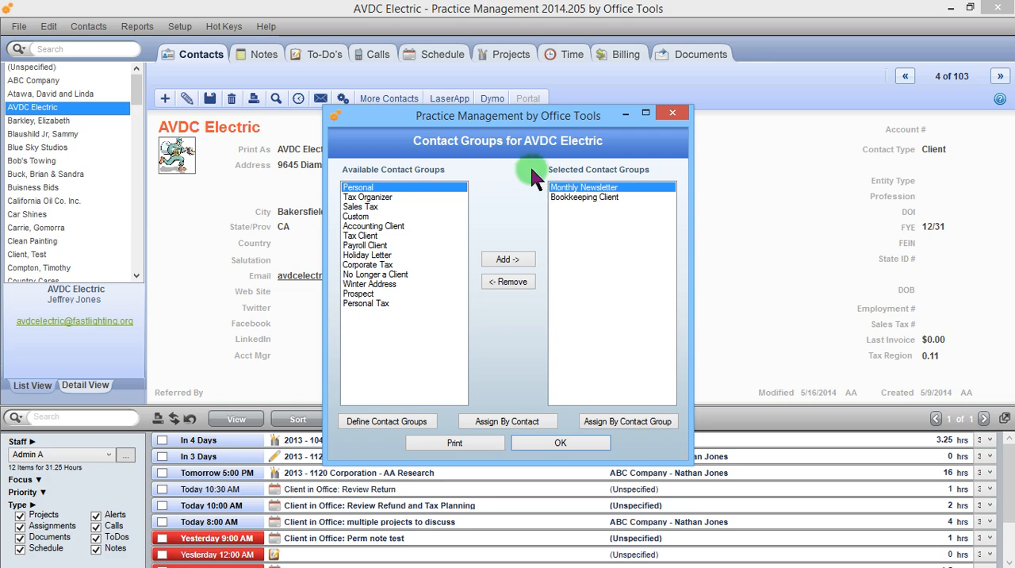
left_click(666, 115)
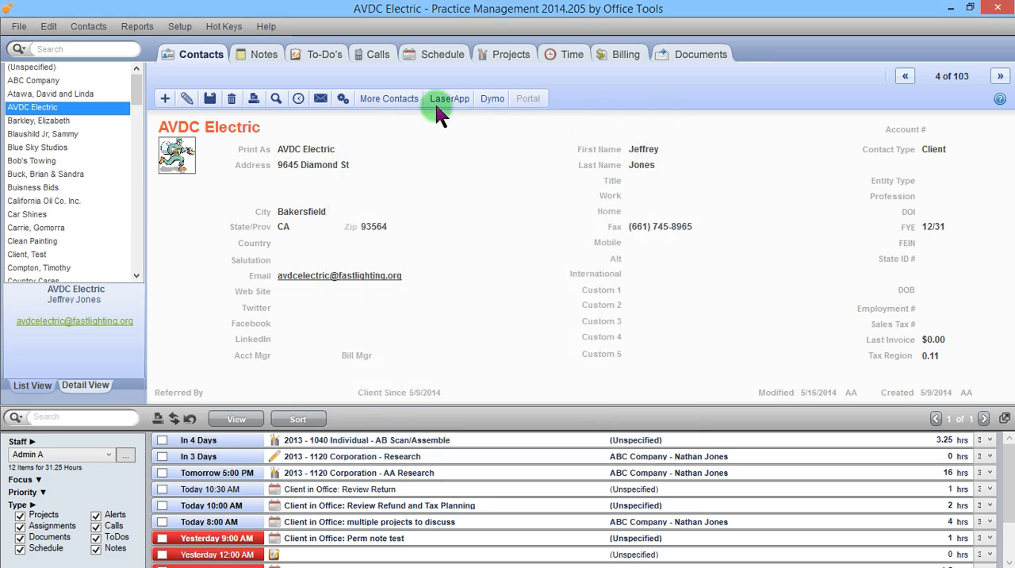
Open the contact group definitions from the setup options, review the list of groups, and close it
left_click(185, 31)
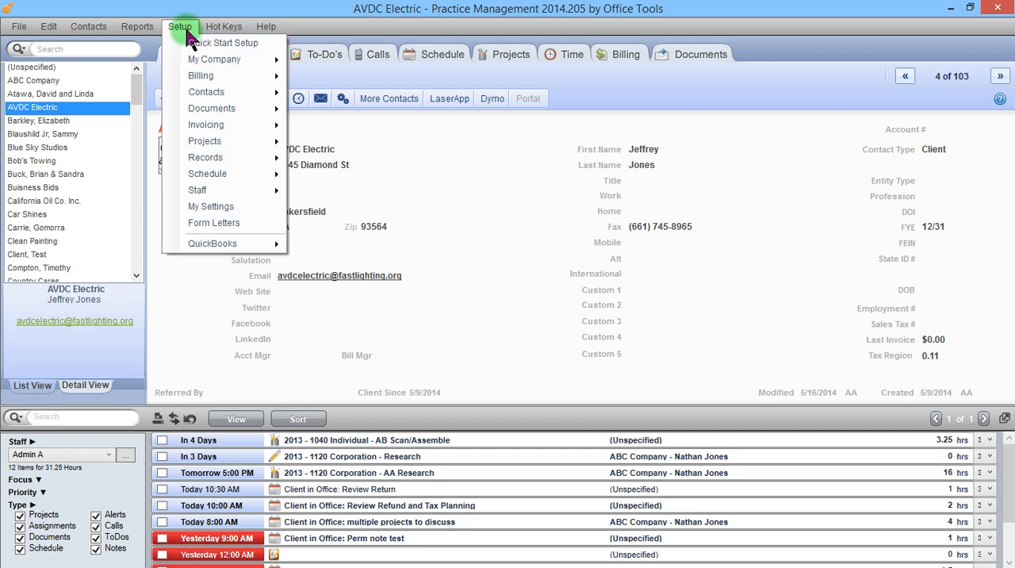
mouse_move(211, 94)
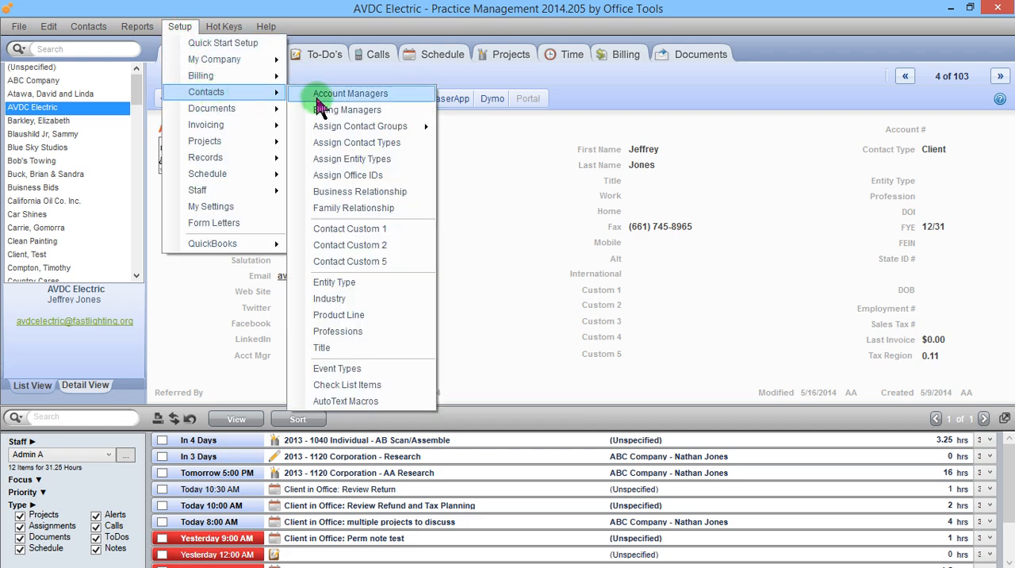
mouse_move(321, 133)
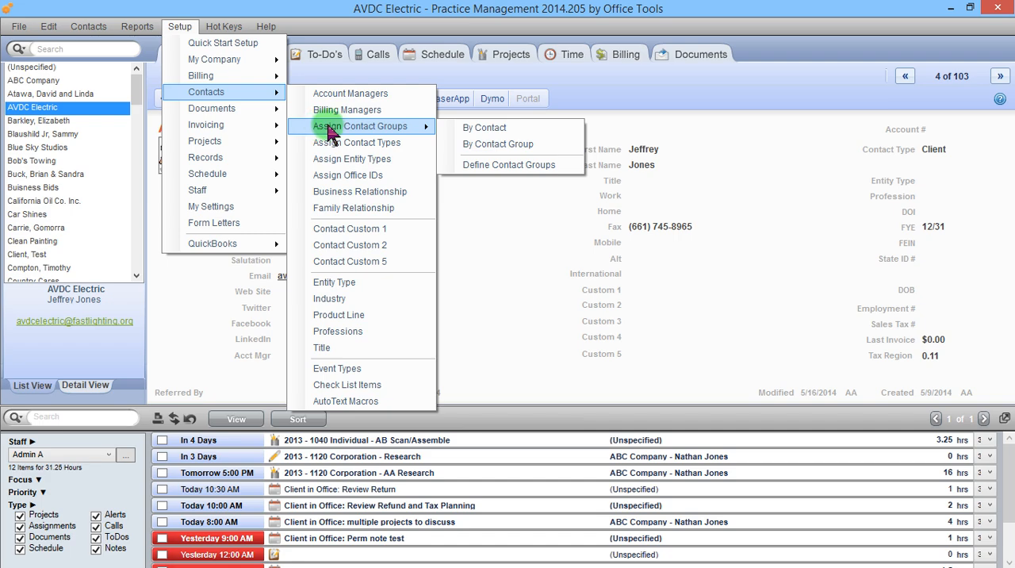
left_click(467, 168)
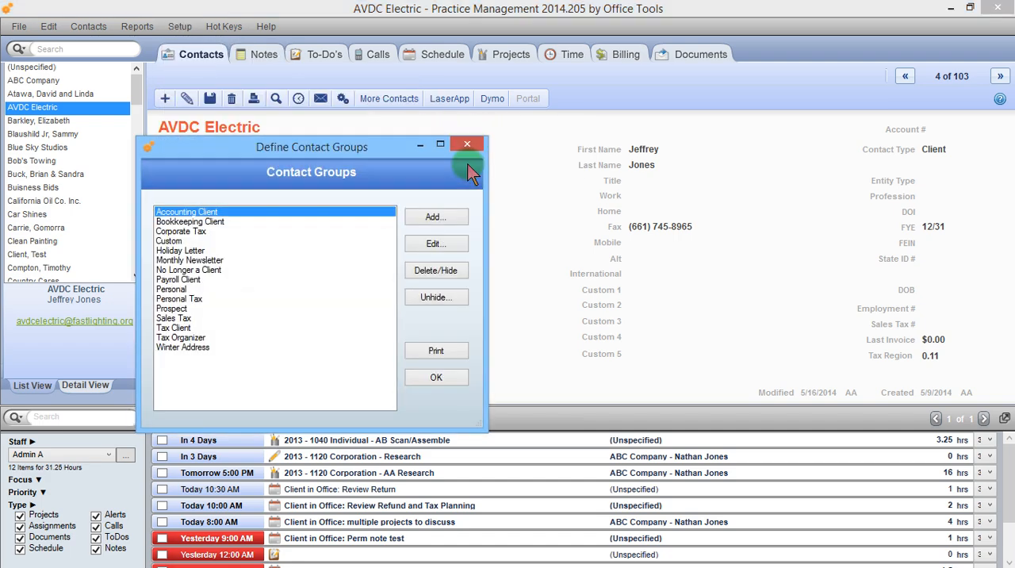
left_click_drag(378, 155, 465, 131)
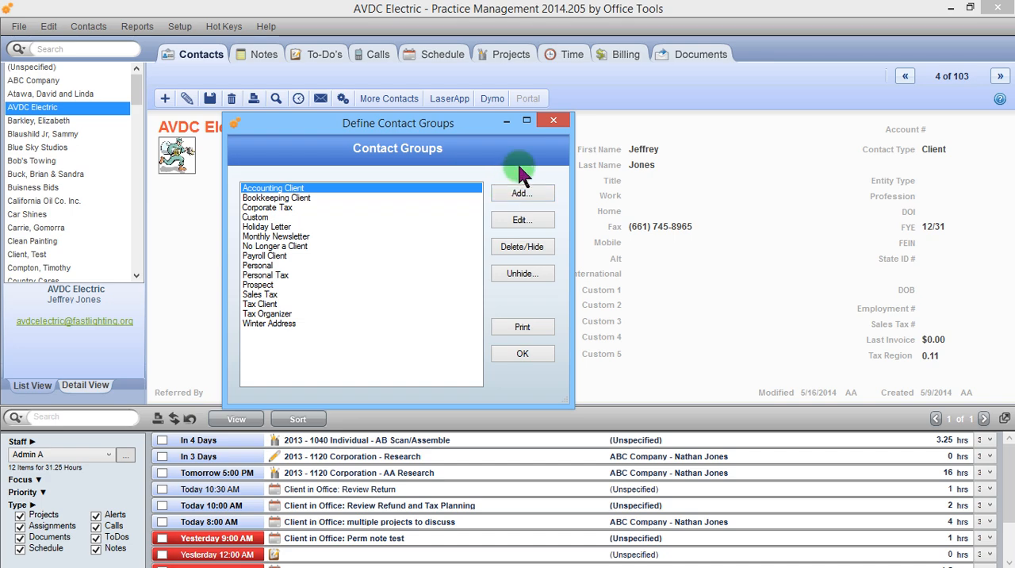
left_click(553, 124)
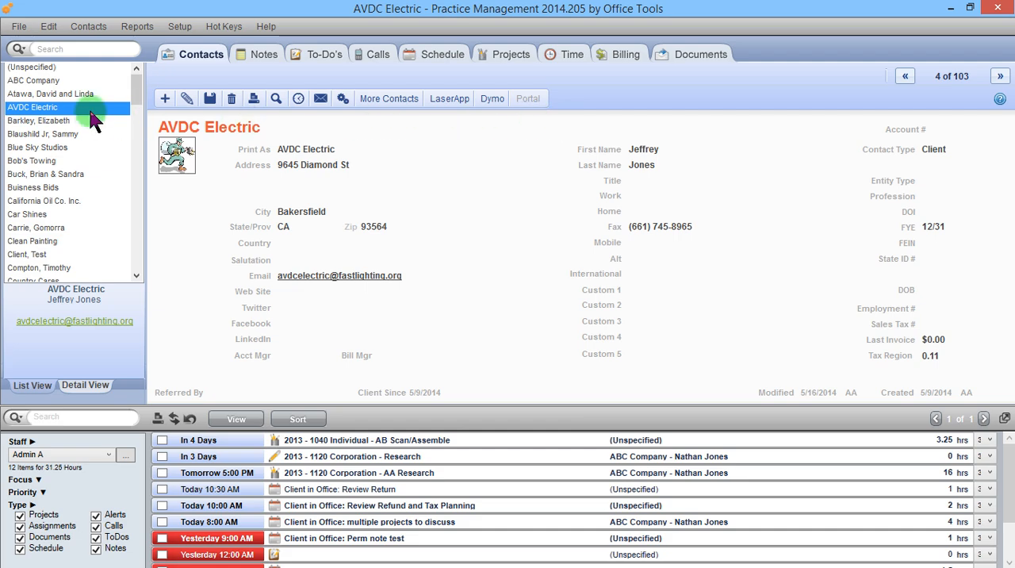
Add the Corporate Tax contact group to AVDC Electric from the contact's own group settings
left_click(342, 99)
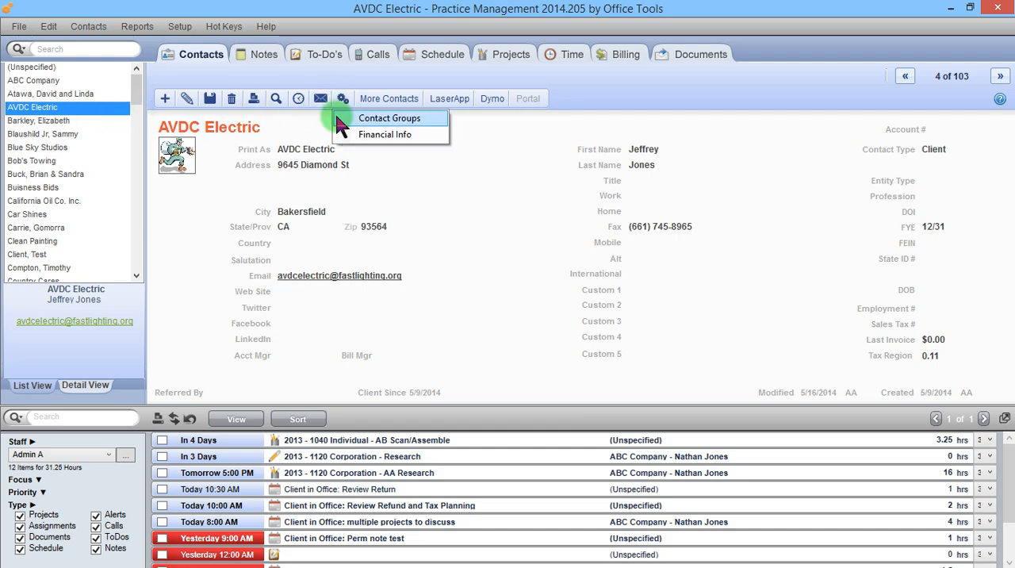
left_click(349, 118)
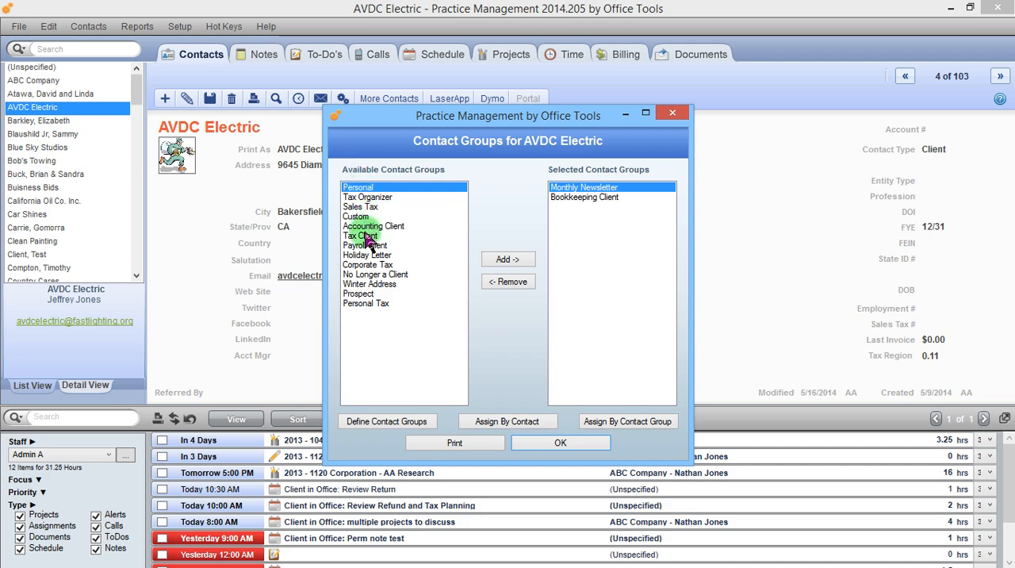
left_click(366, 265)
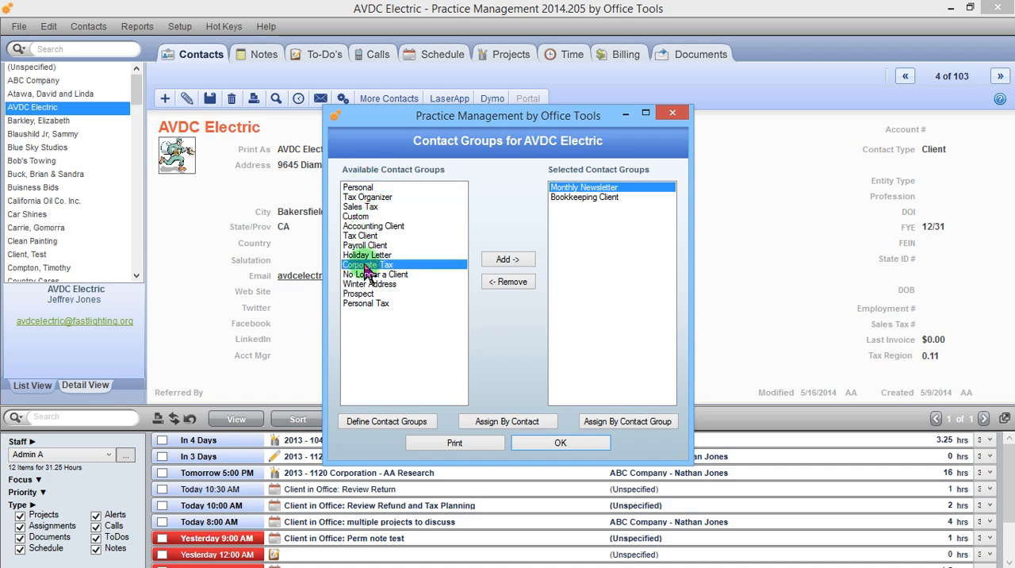
left_click(512, 262)
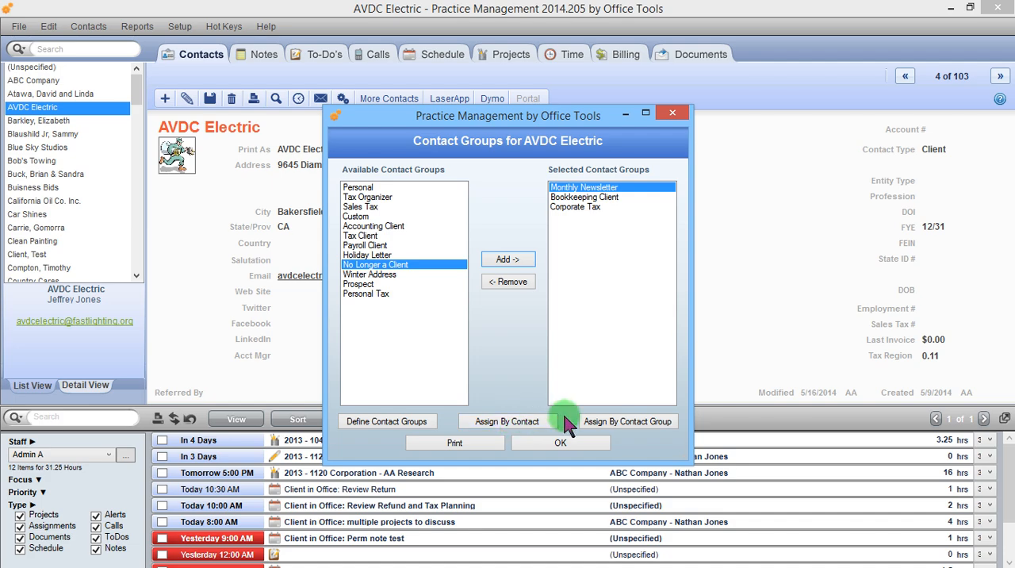
Use assignment by contact to add the Corporate Tax and Holiday Letter groups to the main contact AVDC Electric
left_click(525, 423)
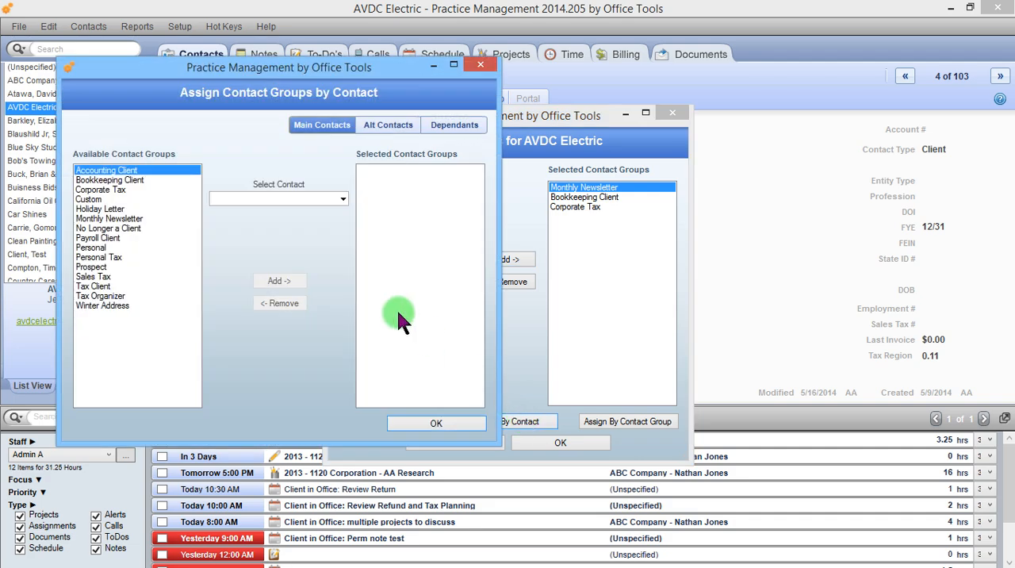
left_click(343, 199)
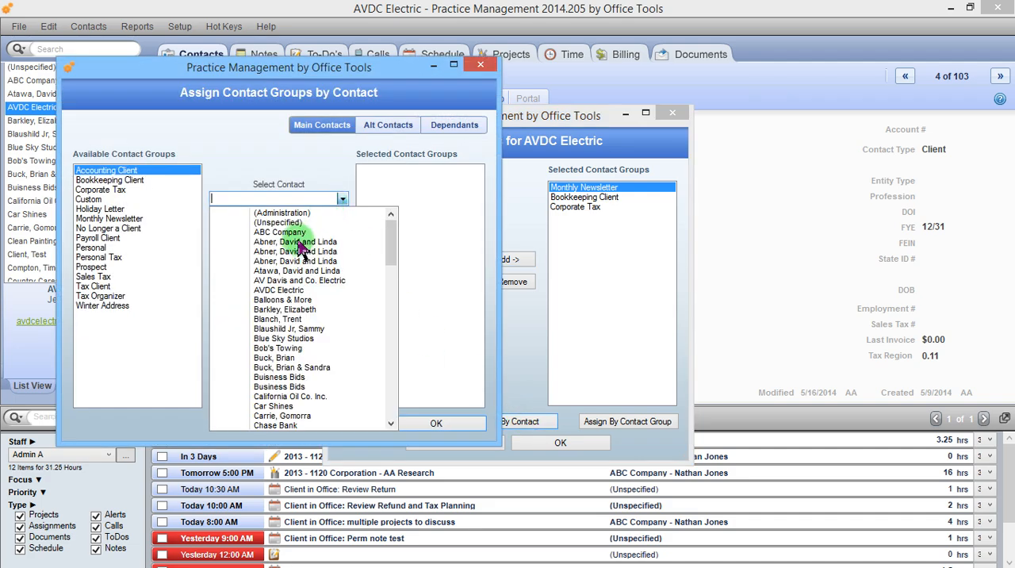
left_click(282, 292)
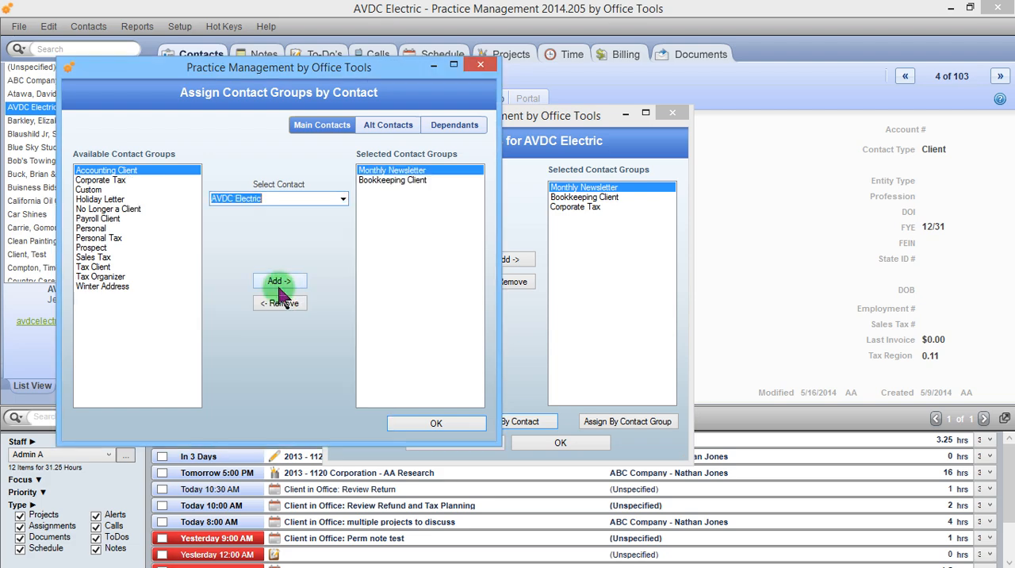
left_click(127, 181)
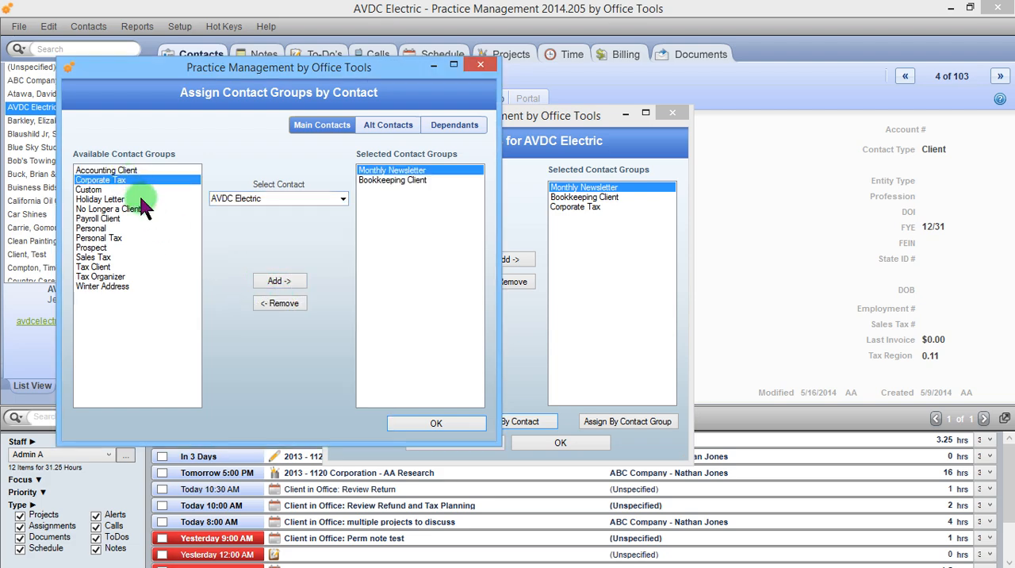
left_click(277, 283)
left_click(118, 195)
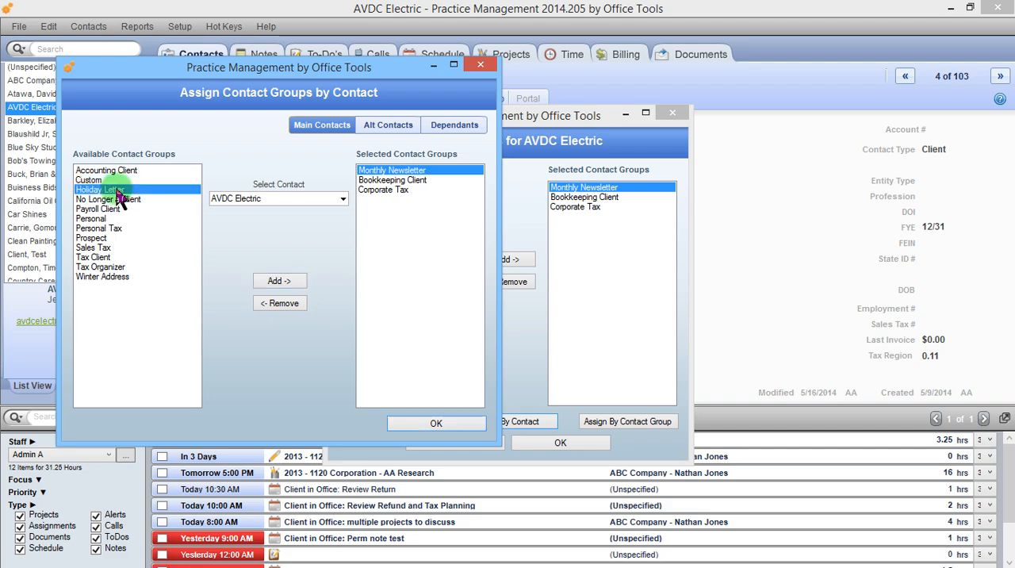
left_click(279, 280)
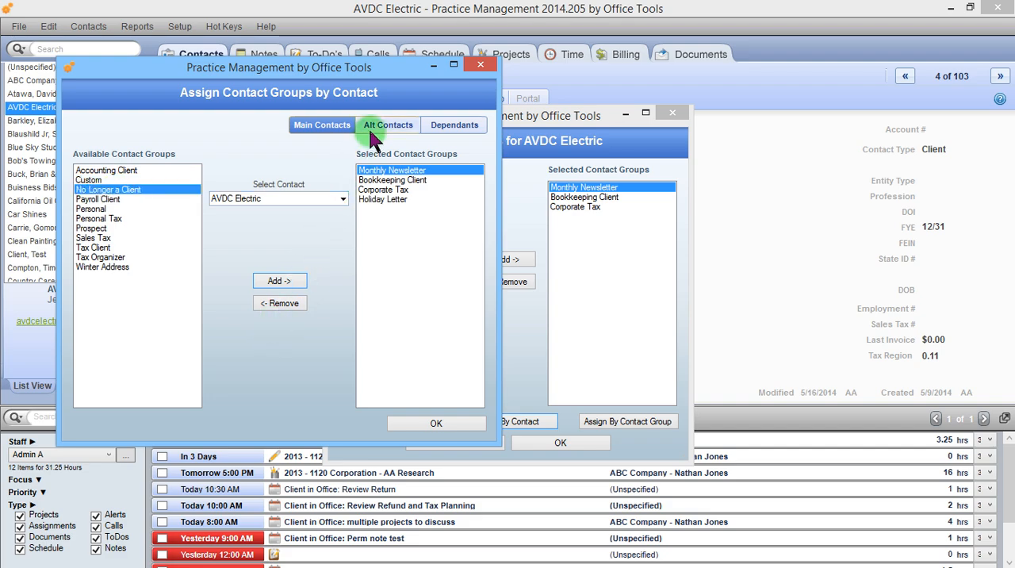
left_click(396, 422)
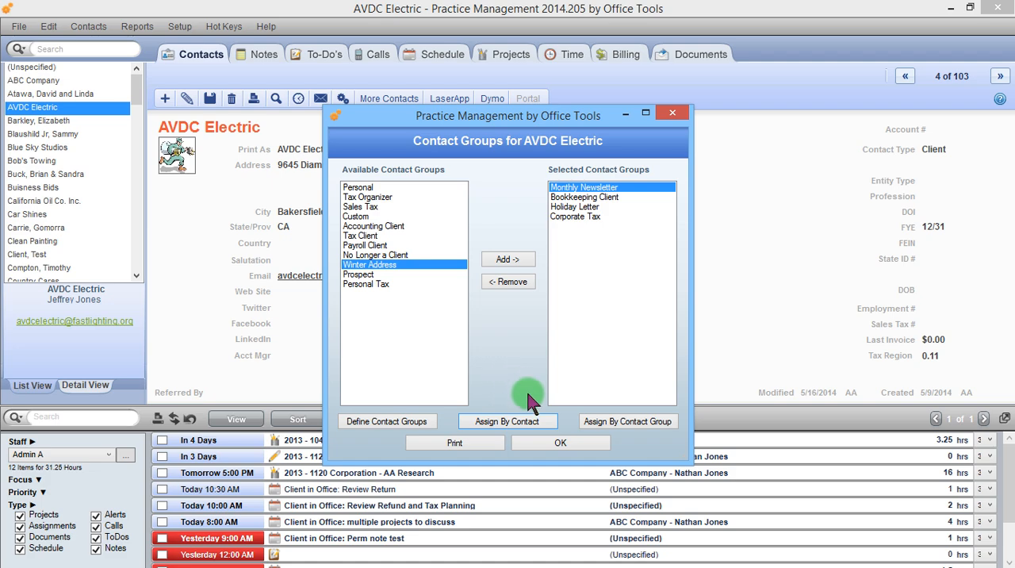
Use assignment by contact group to add Balloons & More and Bob's Towing to Bookkeeping Client, and close the contact group windows
left_click(617, 421)
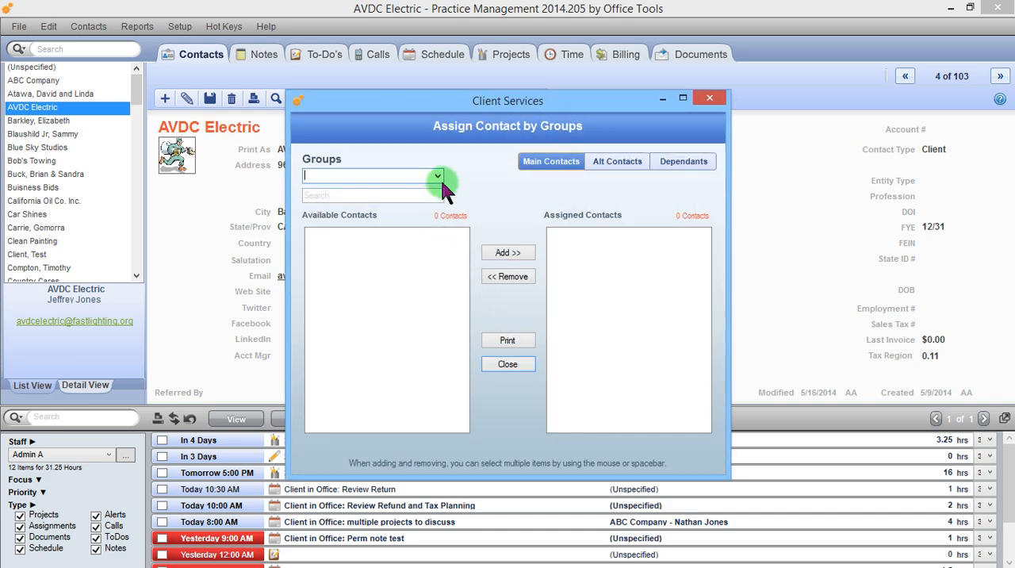
left_click(437, 176)
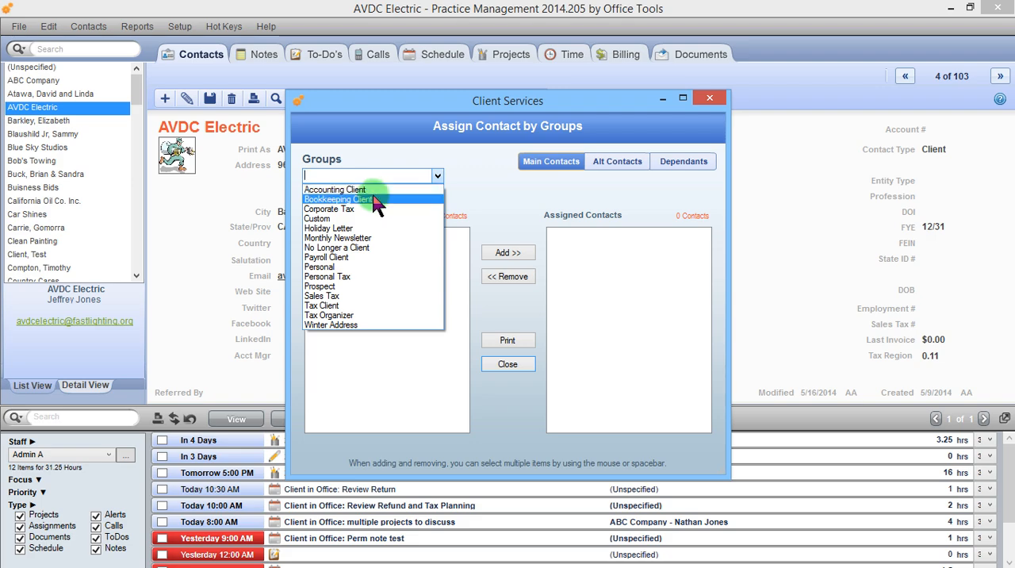
left_click(376, 200)
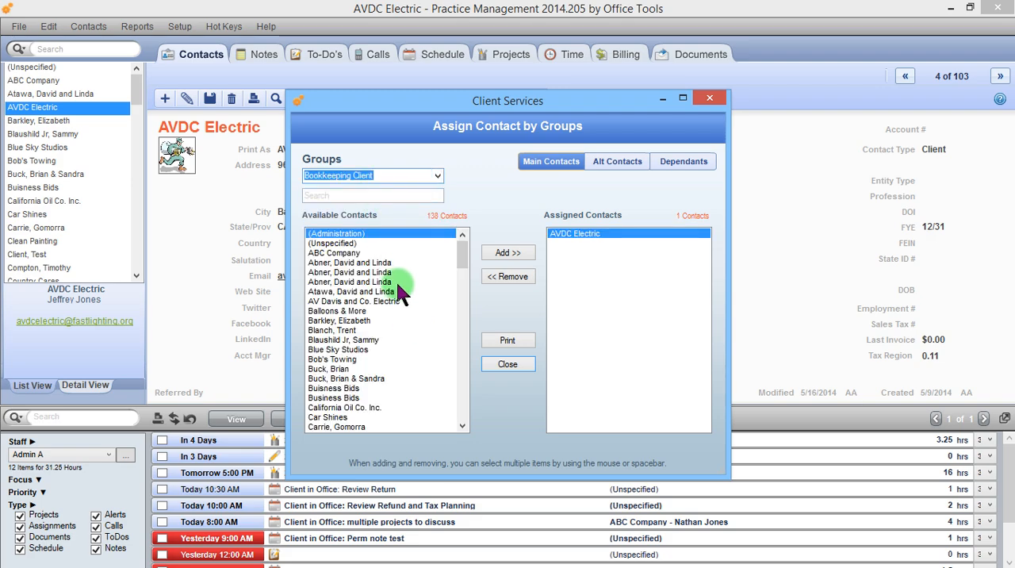
left_click(376, 311)
left_click(375, 318)
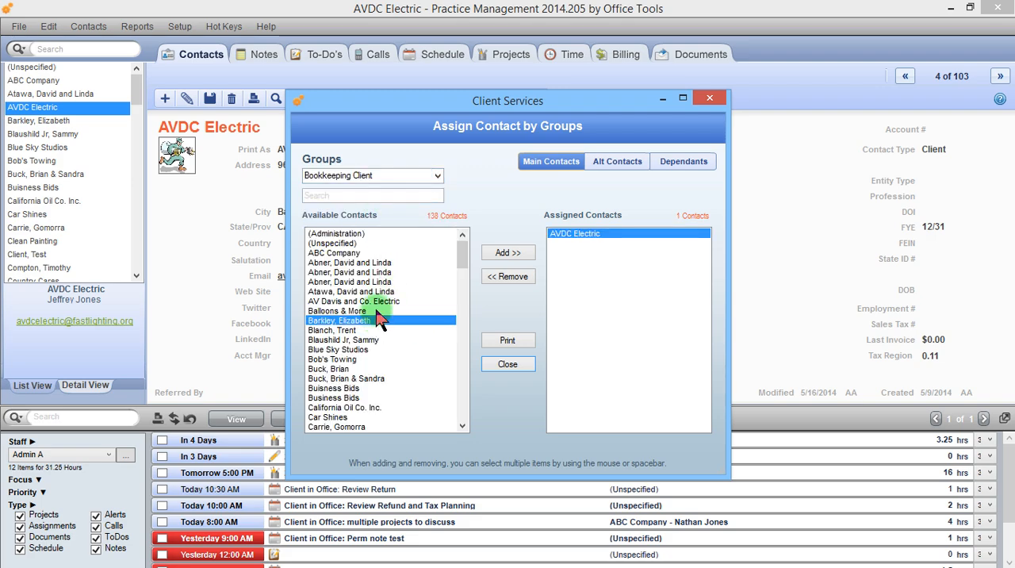
left_click(377, 310)
left_click(487, 252)
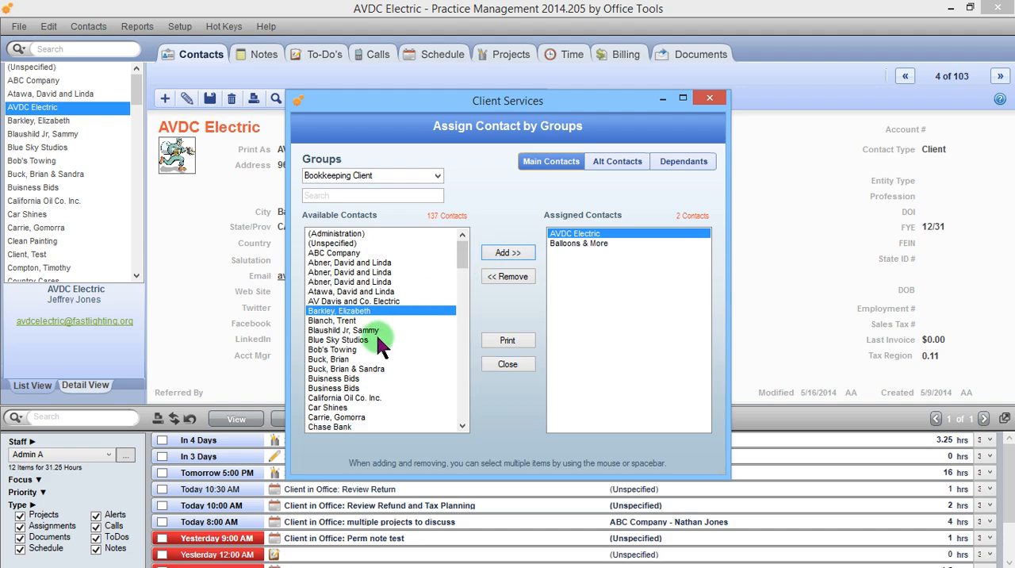
left_click(356, 348)
left_click(508, 253)
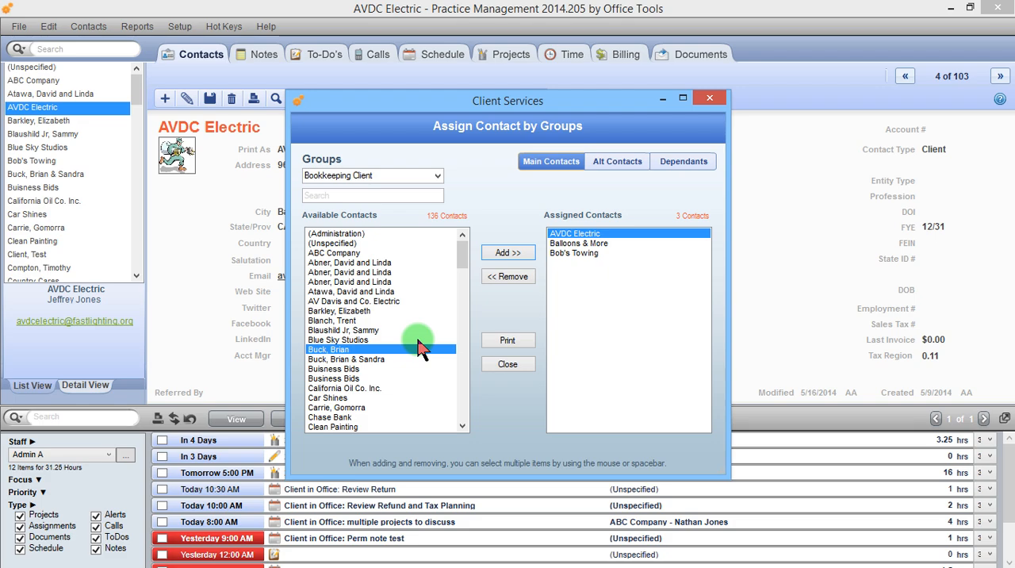
left_click(490, 364)
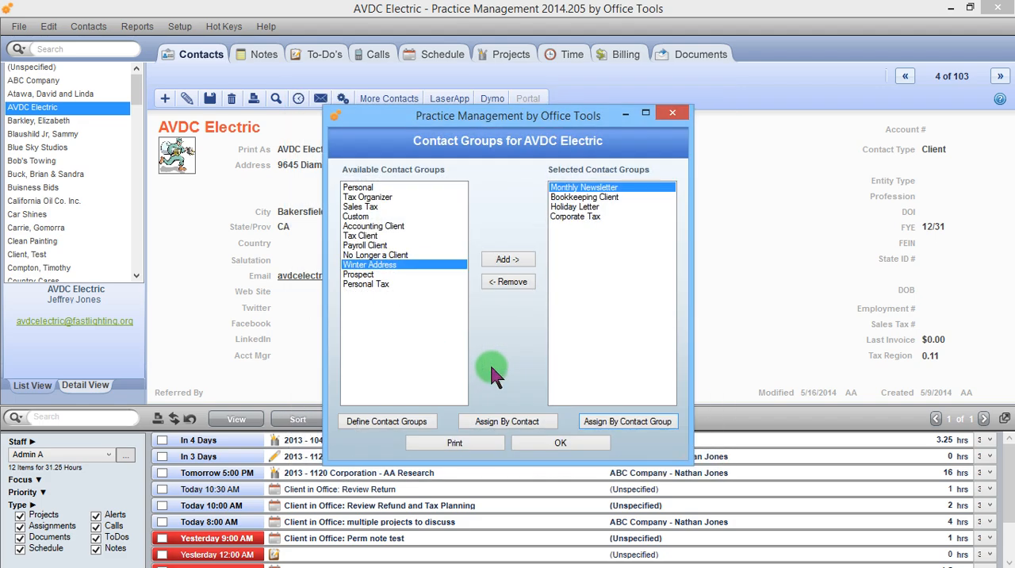
left_click(519, 441)
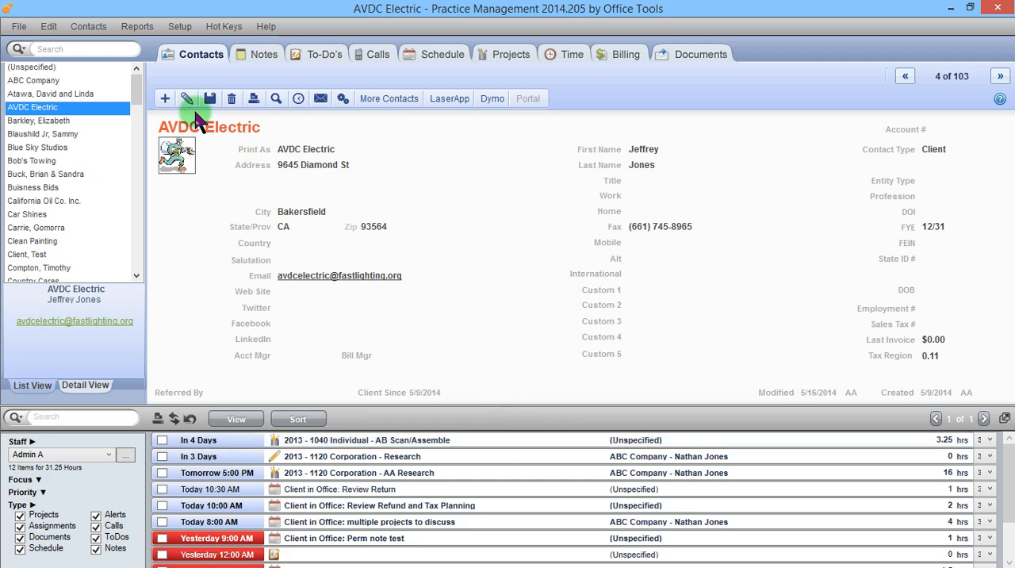
Open the form letters for contacts and view the available letter templates, keeping Client Letter selected
left_click(138, 26)
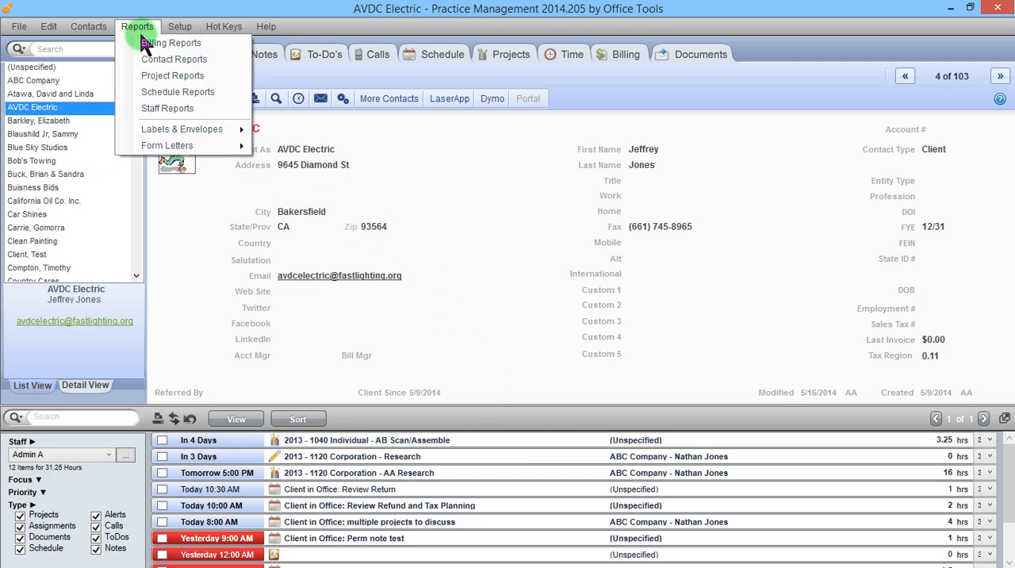
mouse_move(168, 147)
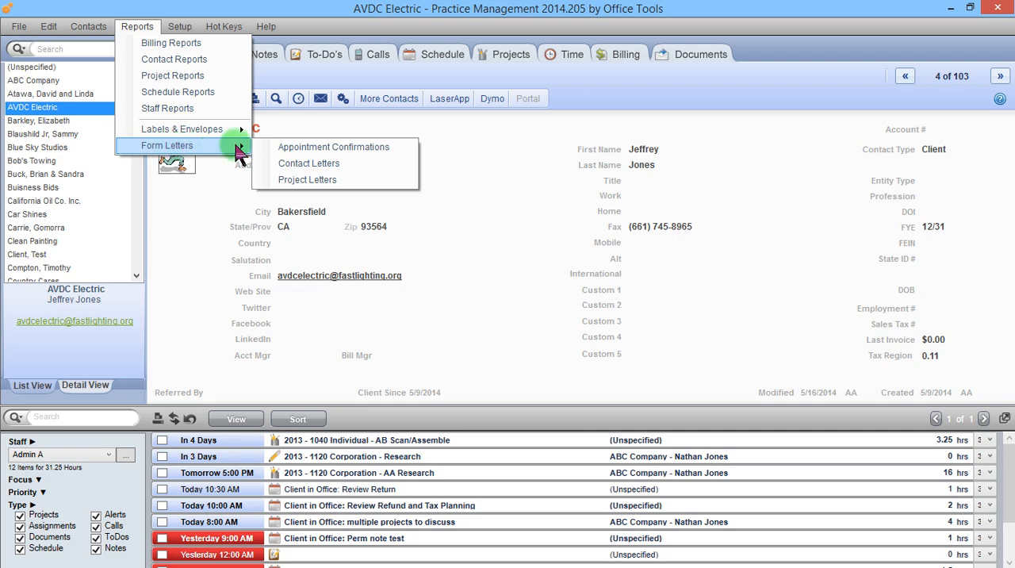
left_click(298, 171)
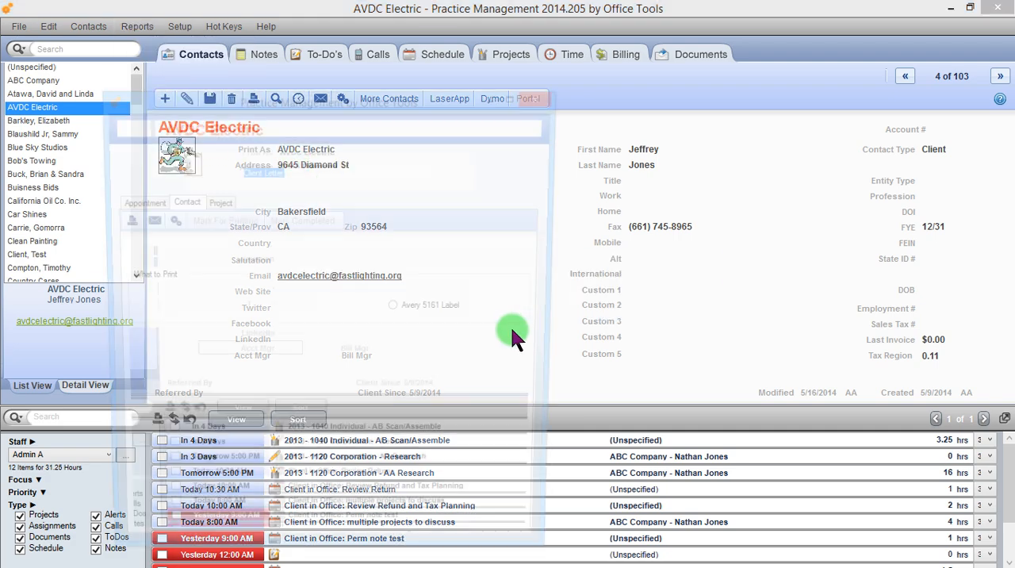
left_click_drag(339, 97, 410, 49)
left_click(516, 124)
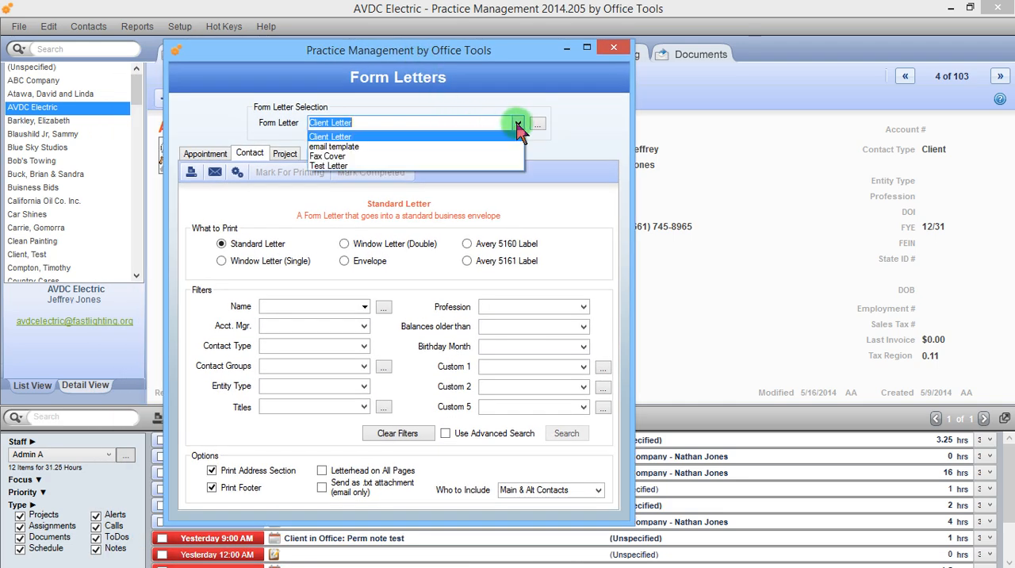
left_click(516, 124)
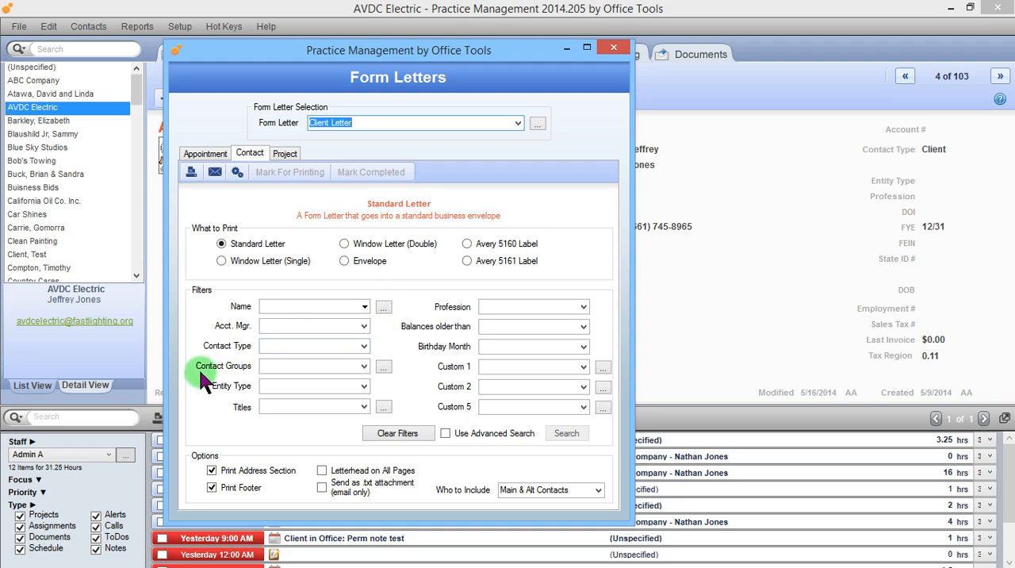
Filter the contact letter by the Monthly Newsletter contact group and close the form letters window without printing
left_click(363, 365)
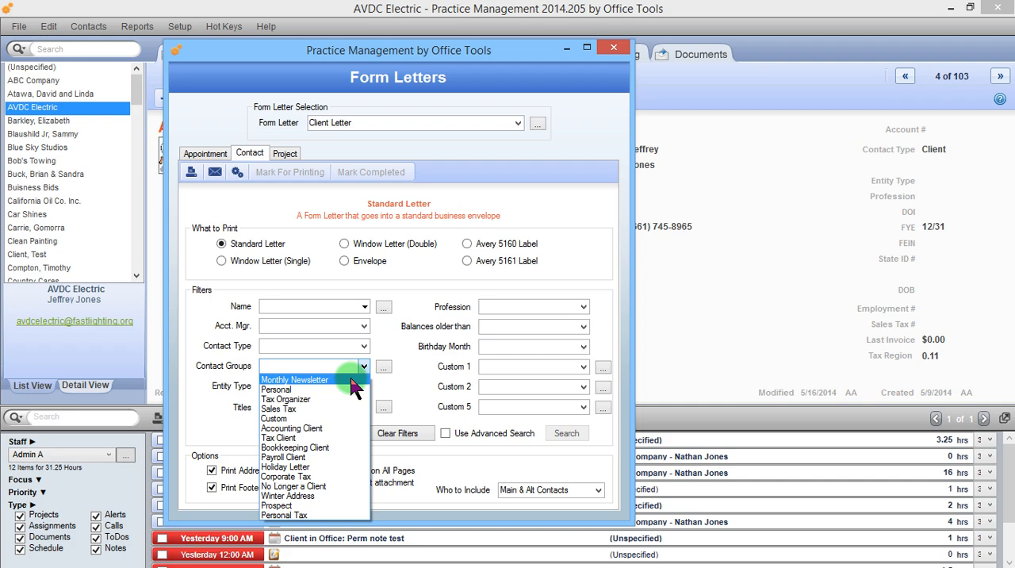
left_click(350, 379)
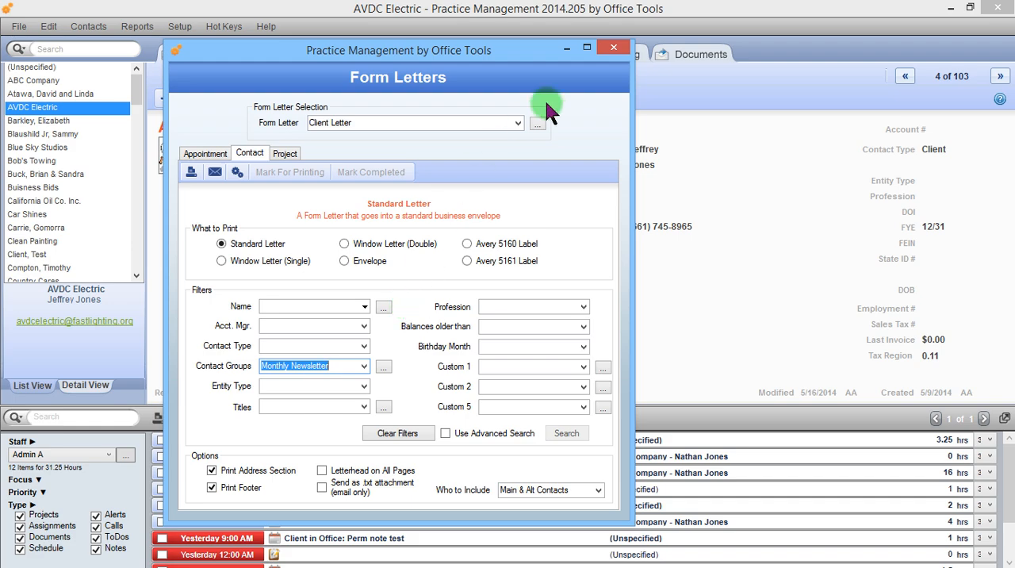
left_click(613, 47)
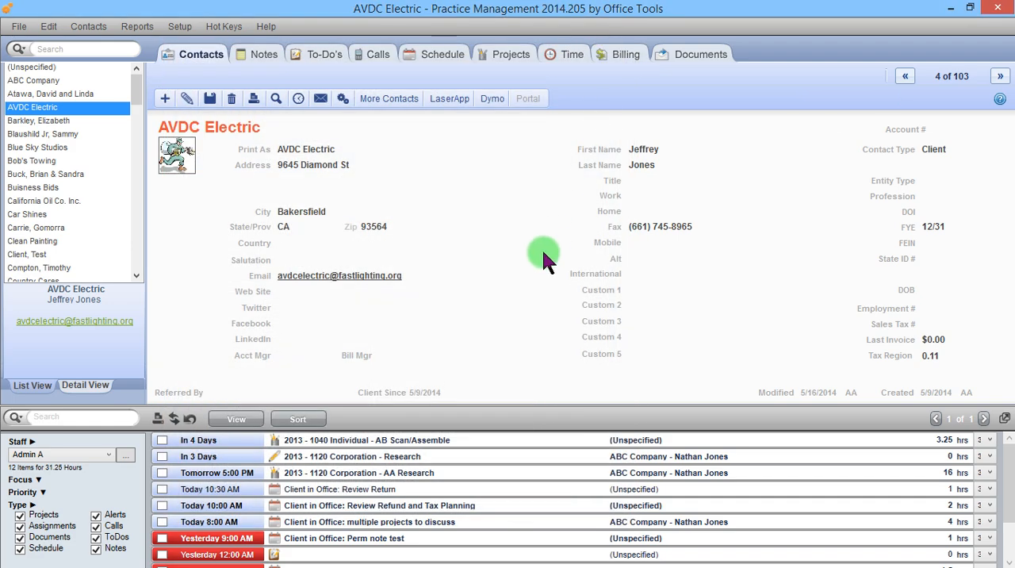